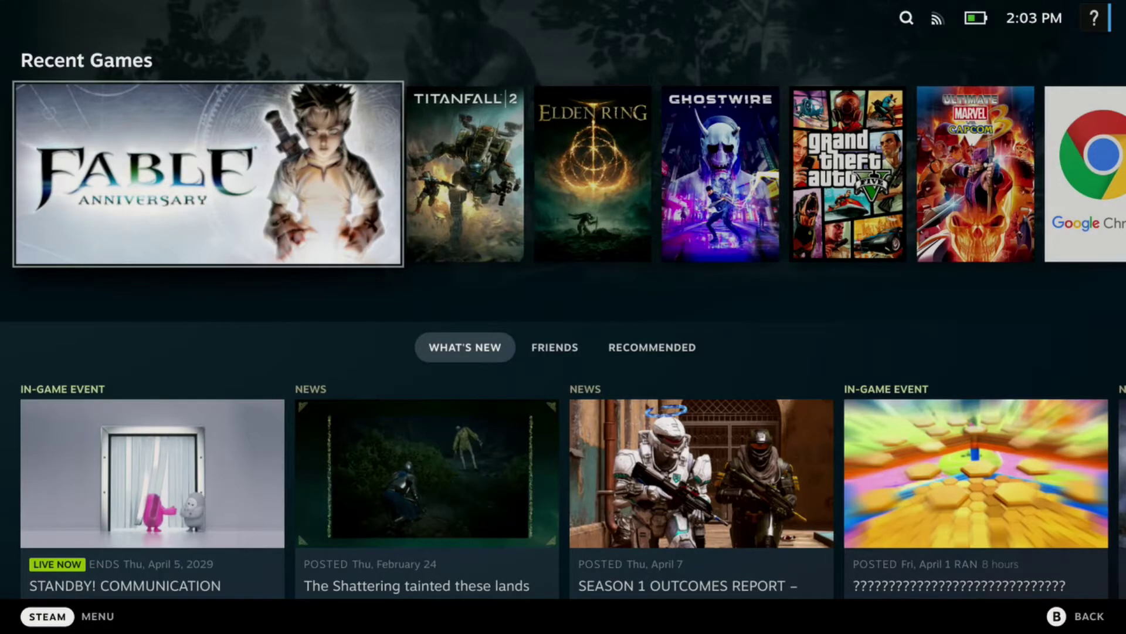
Step: Open the Steam Deck's power options from gaming mode
{"action": "key", "text": "ctrl+1"}
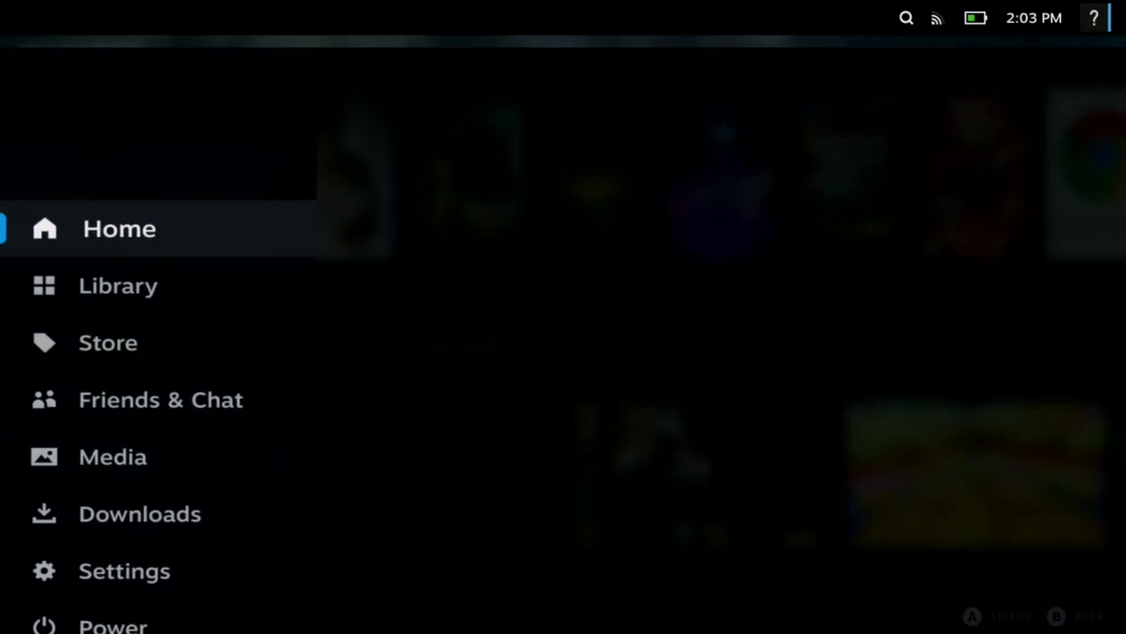
{"action": "key", "text": "Down"}
{"action": "key", "text": "Down"}
{"action": "key", "text": "Down"}
{"action": "key", "text": "Down"}
{"action": "key", "text": "Down"}
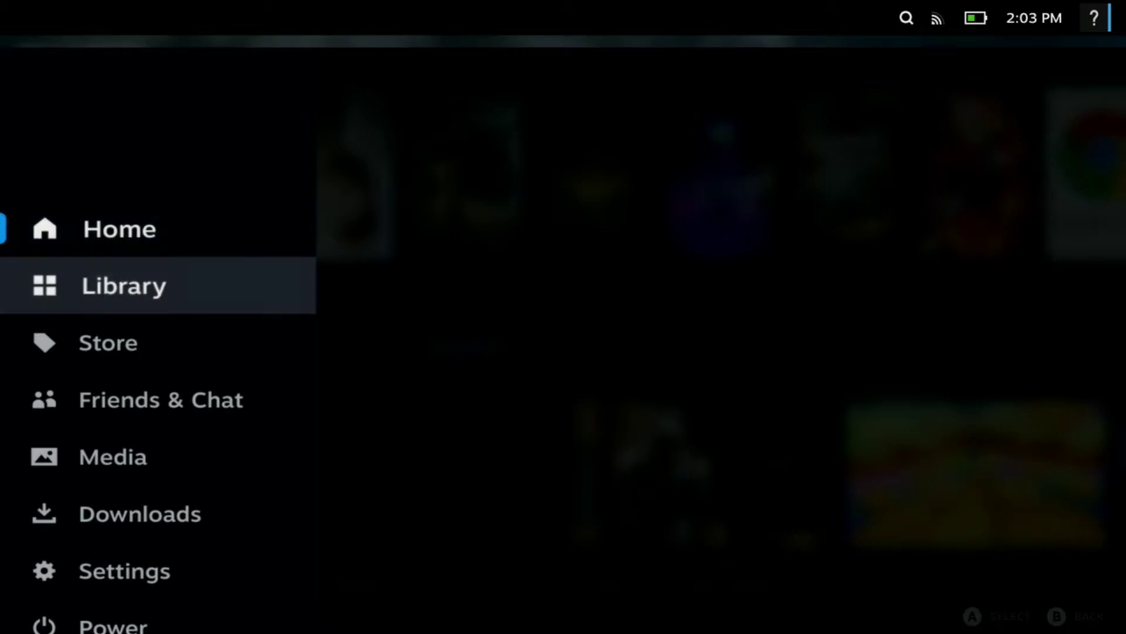
{"action": "key", "text": "Down"}
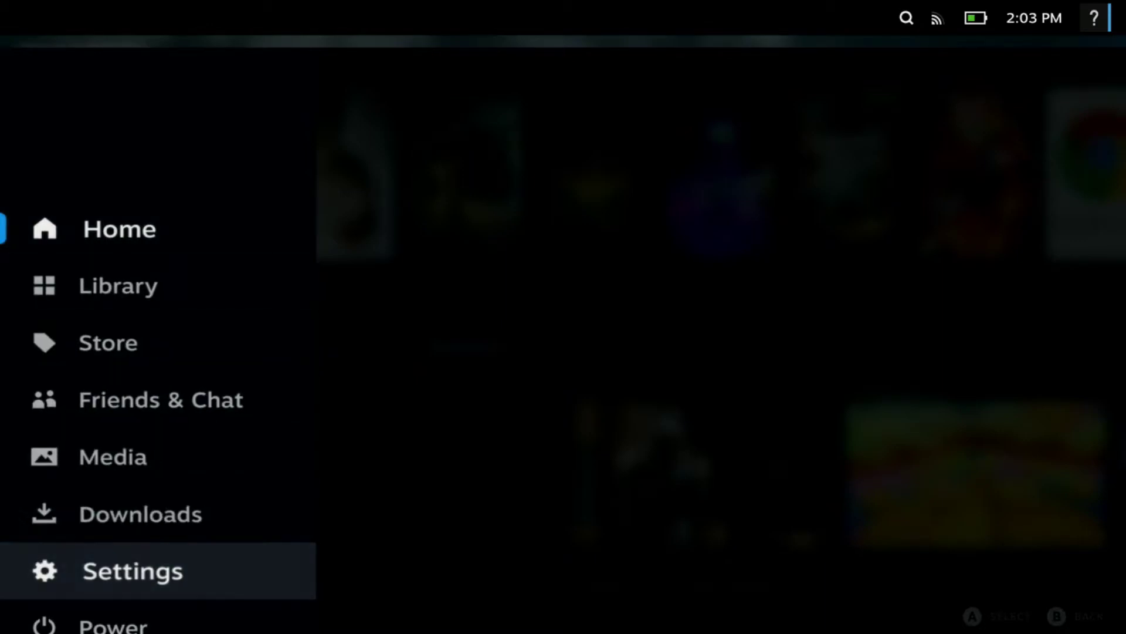
{"action": "key", "text": "Down"}
{"action": "key", "text": "Return"}
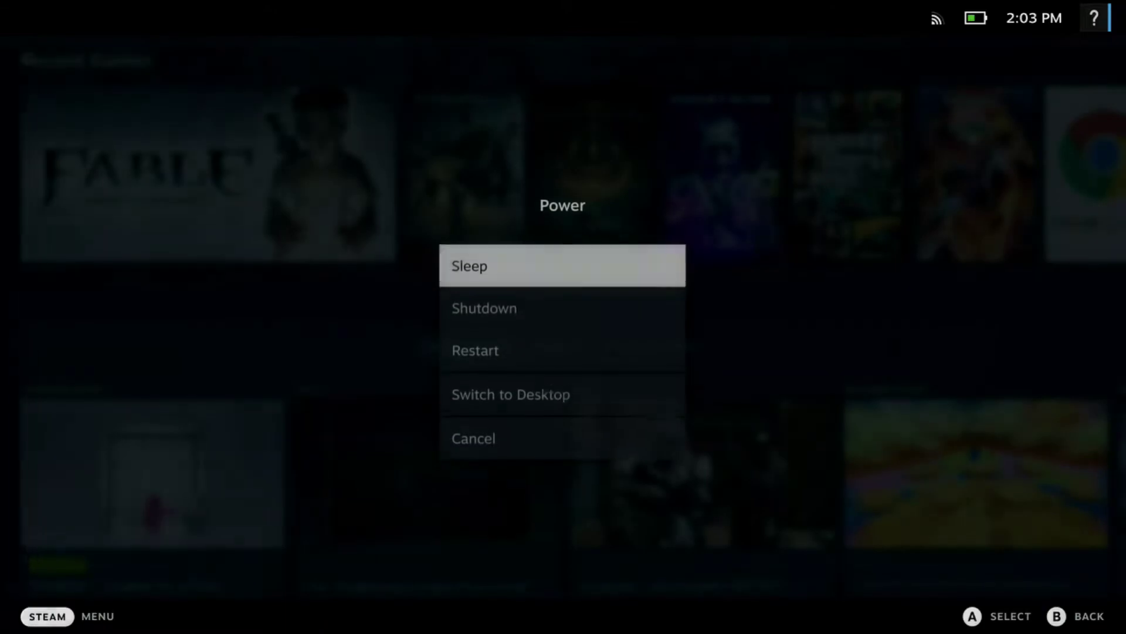
Step: Leave gaming mode by switching the Steam Deck to desktop mode
{"action": "key", "text": "Down"}
{"action": "key", "text": "Down"}
{"action": "key", "text": "Down"}
{"action": "key", "text": "Down"}
{"action": "key", "text": "Up"}
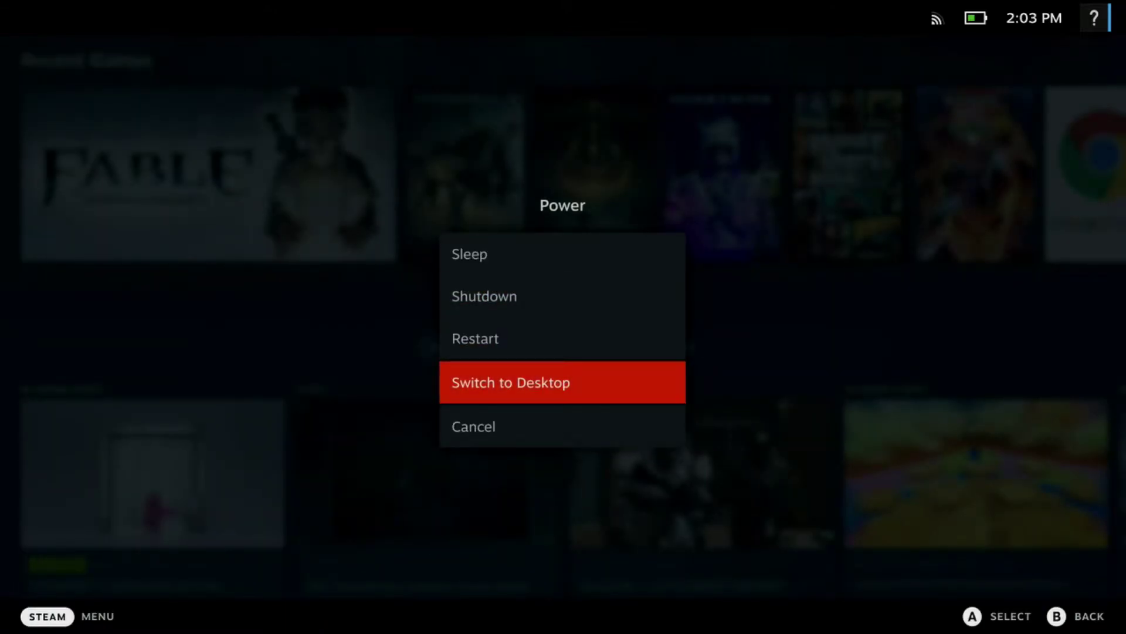
{"action": "key", "text": "Return"}
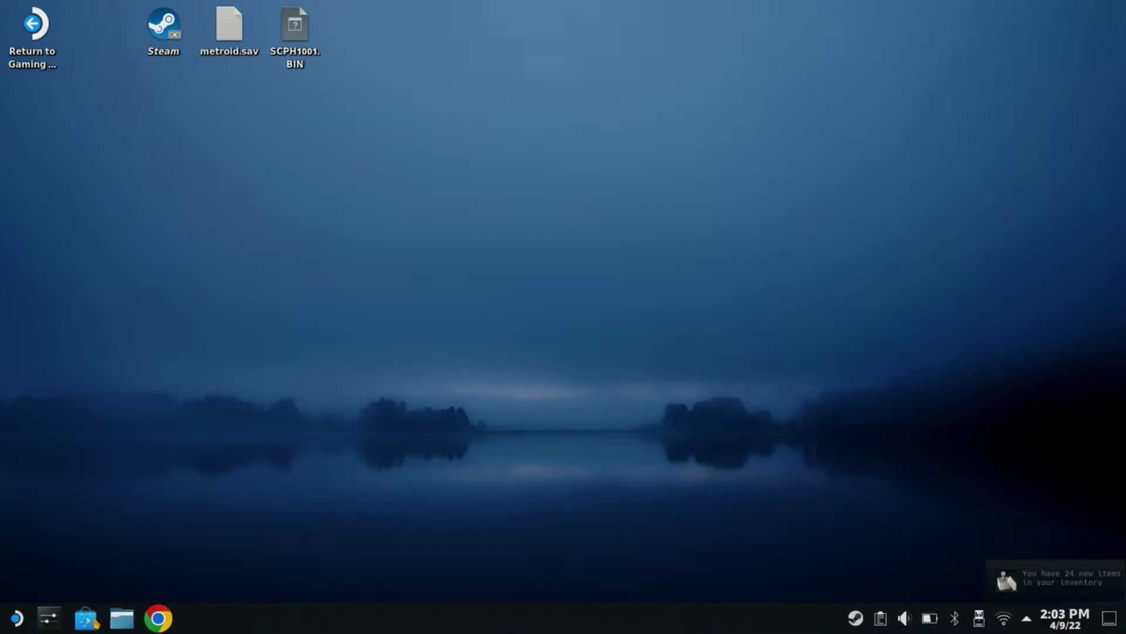
Step: Look through the Emulators category under Games in the Discover software center, and close Discover
{"action": "left_click", "coordinate": [88, 619]}
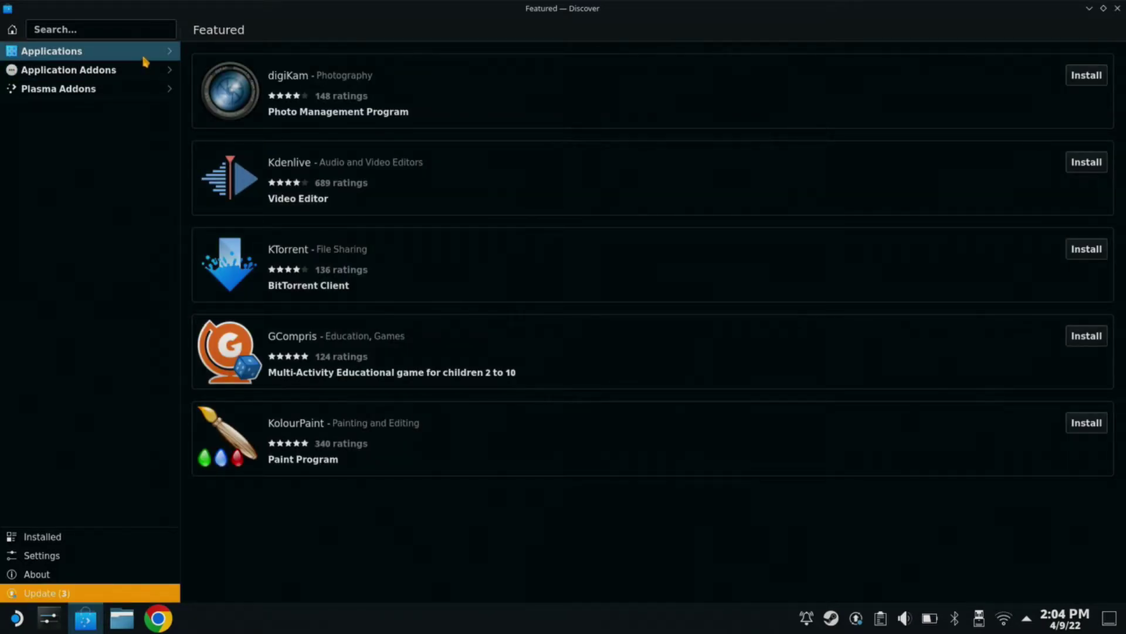
{"action": "left_click", "coordinate": [144, 59]}
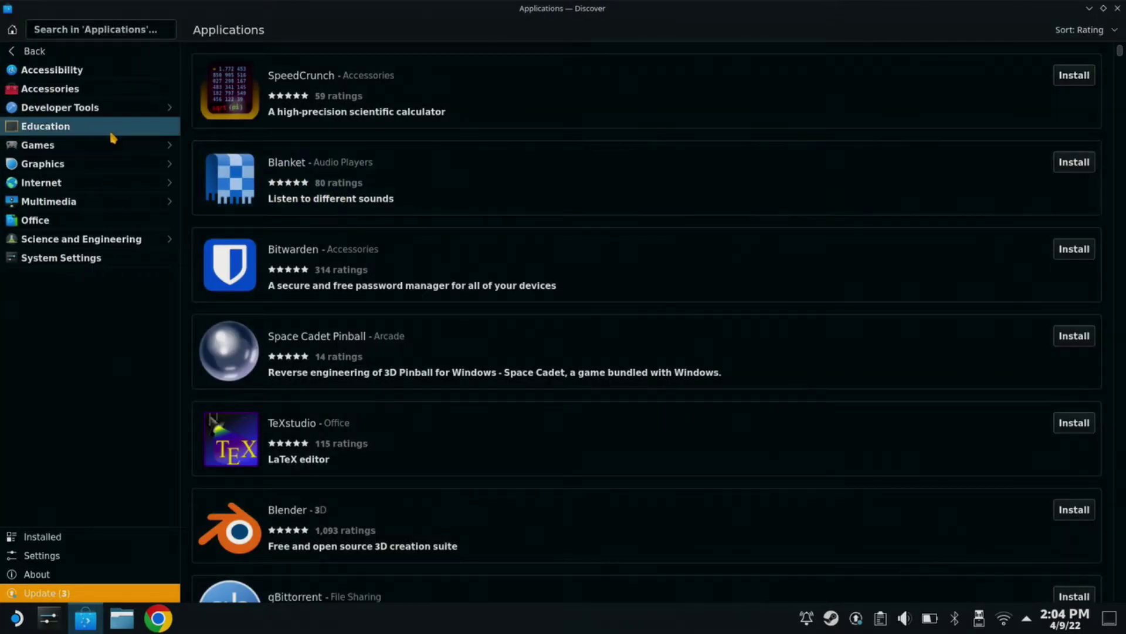
{"action": "left_click", "coordinate": [128, 146]}
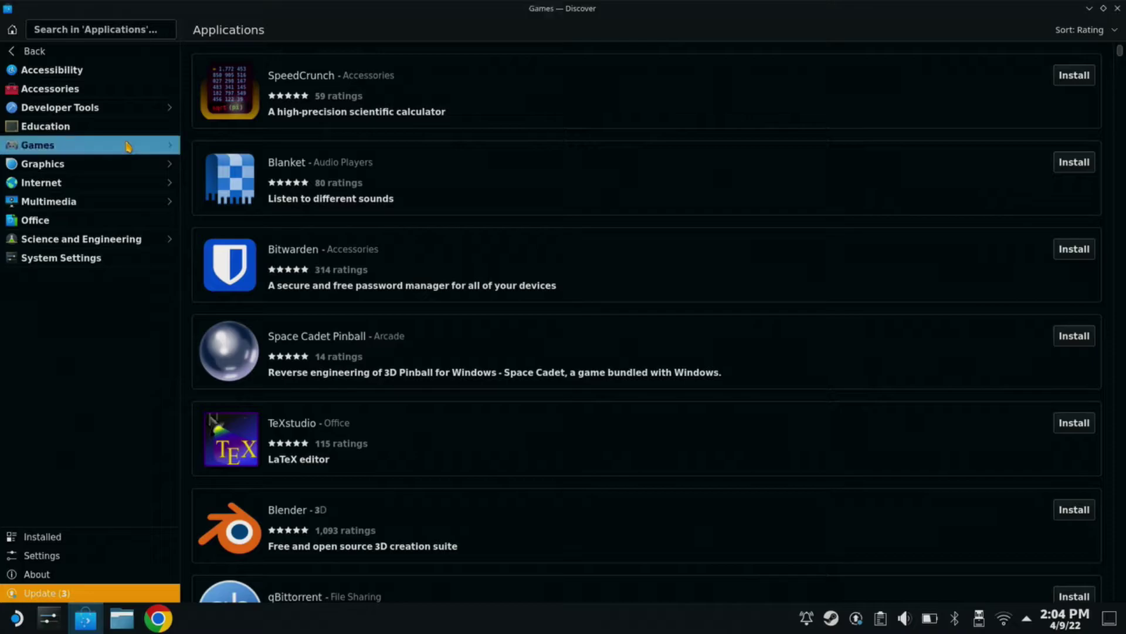
{"action": "left_click", "coordinate": [126, 150]}
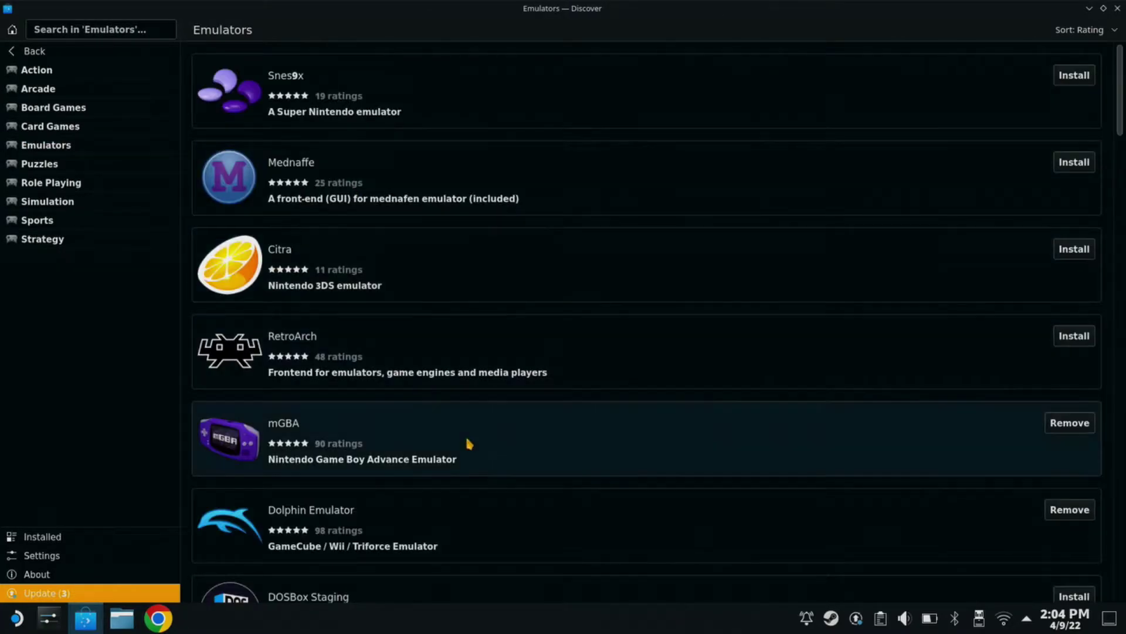
{"action": "scroll", "coordinate": [490, 490], "scroll_direction": "down", "scroll_amount": 5}
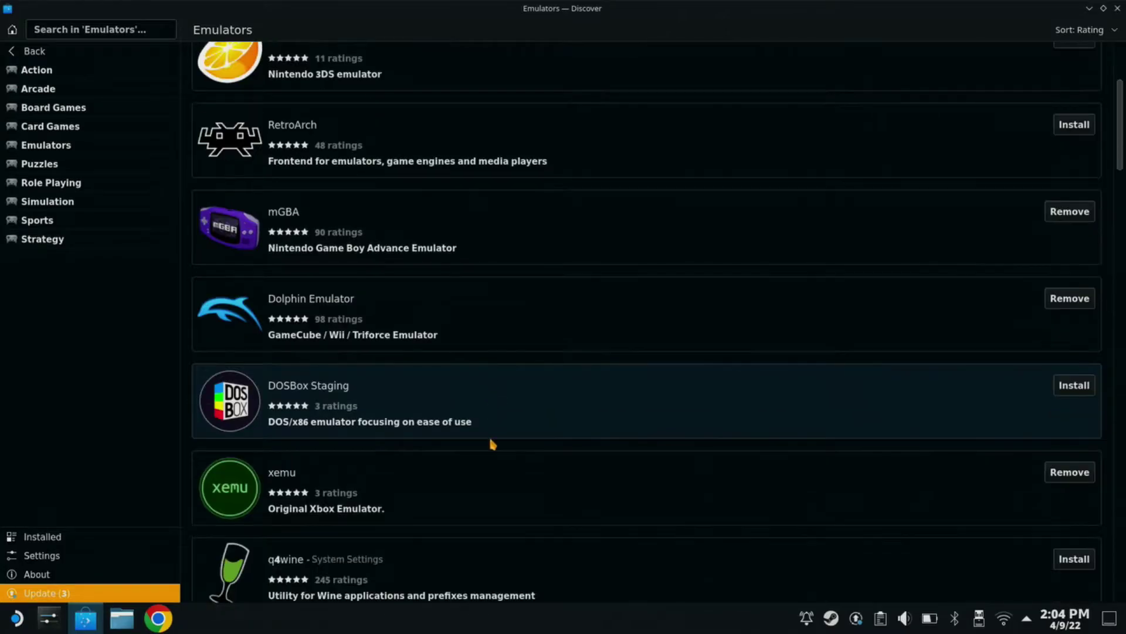
{"action": "scroll", "coordinate": [490, 438], "scroll_direction": "down", "scroll_amount": 7}
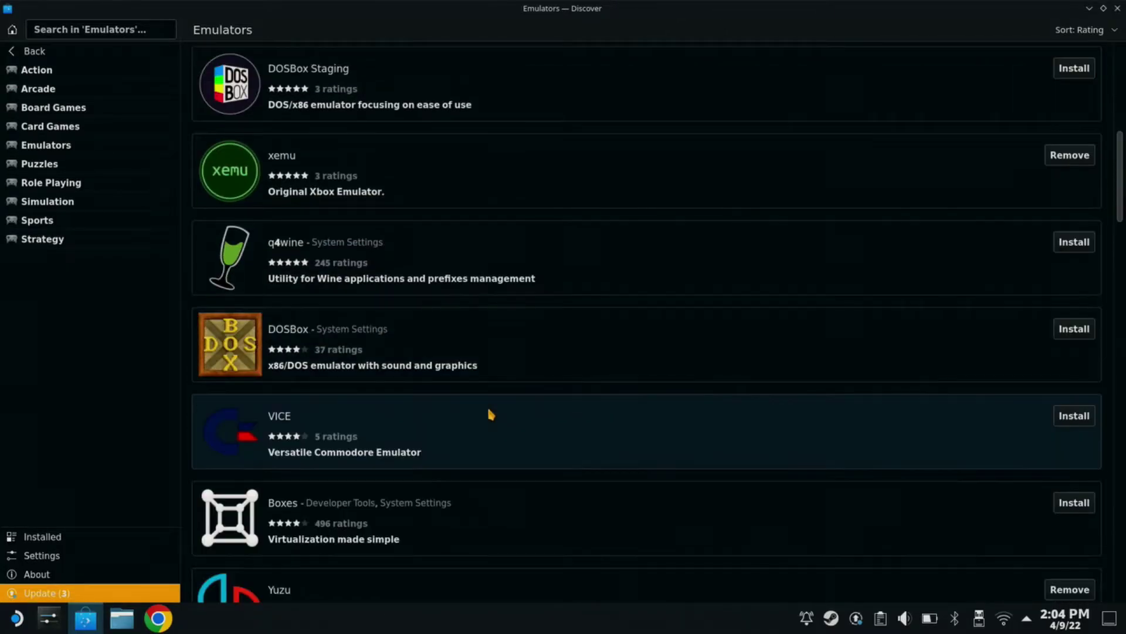
{"action": "scroll", "coordinate": [490, 407], "scroll_direction": "down", "scroll_amount": 6}
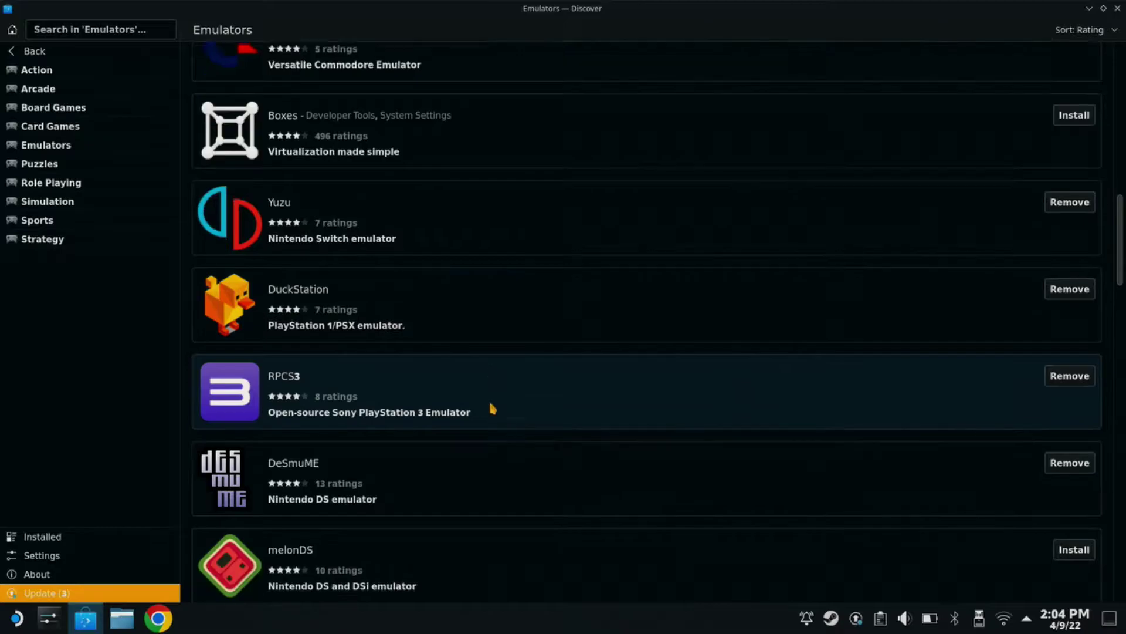
{"action": "scroll", "coordinate": [469, 464], "scroll_direction": "down", "scroll_amount": 1}
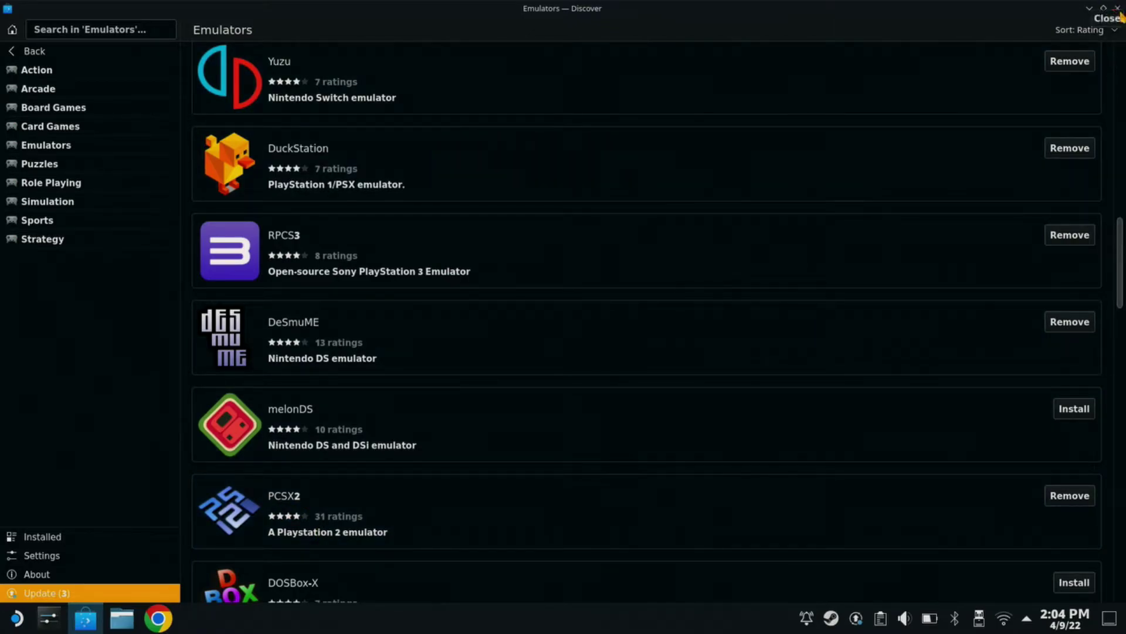
{"action": "left_click", "coordinate": [1118, 8]}
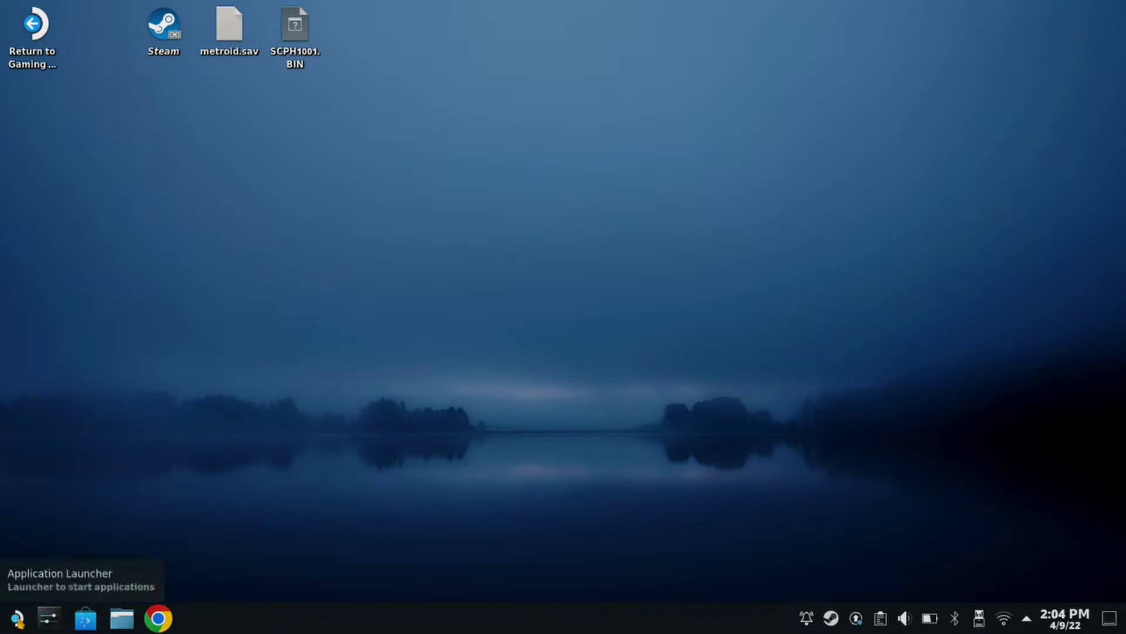
Step: Launch the PCSX2 PlayStation 2 emulator and continue past the welcome page of its first-time configuration, keeping the system default language
{"action": "left_click", "coordinate": [18, 618]}
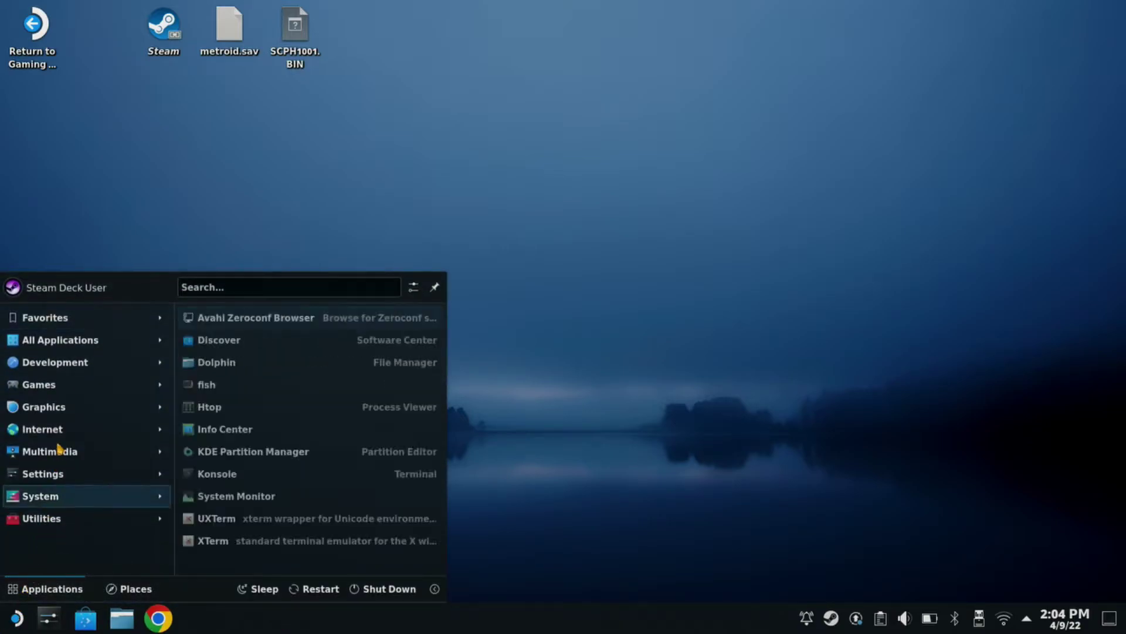
{"action": "mouse_move", "coordinate": [73, 408]}
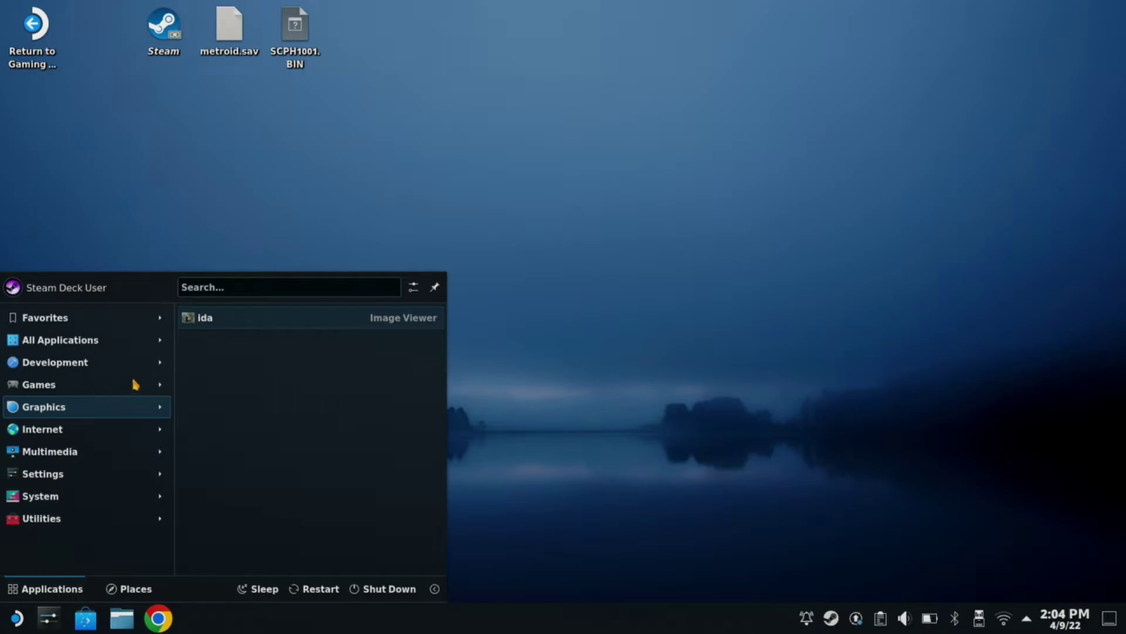
{"action": "mouse_move", "coordinate": [156, 388]}
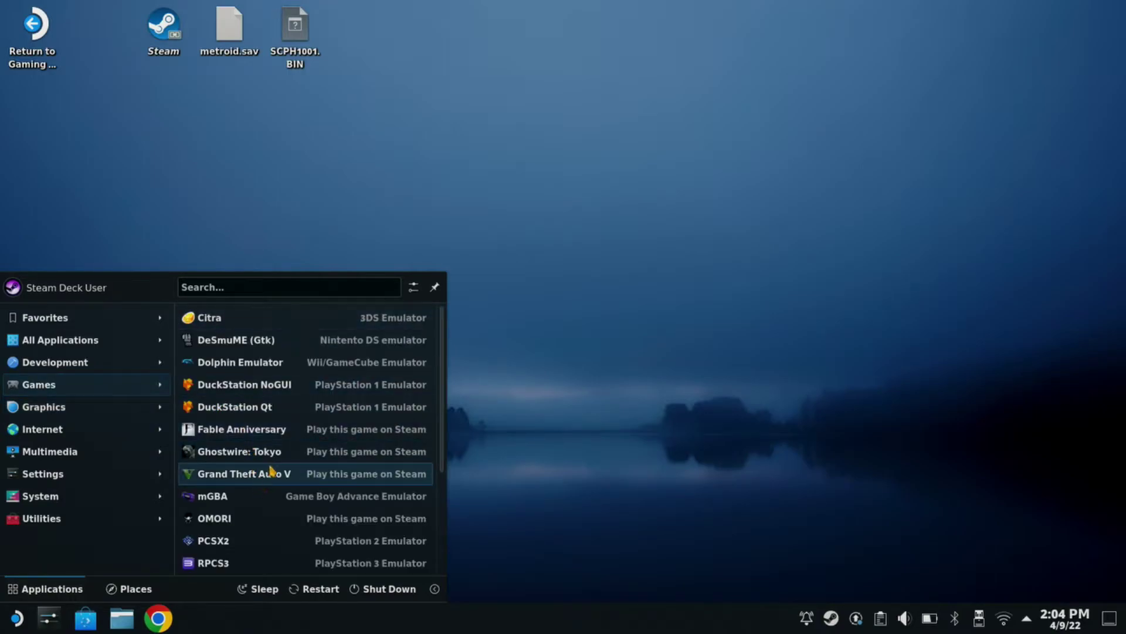
{"action": "scroll", "coordinate": [269, 472], "scroll_direction": "down", "scroll_amount": 1}
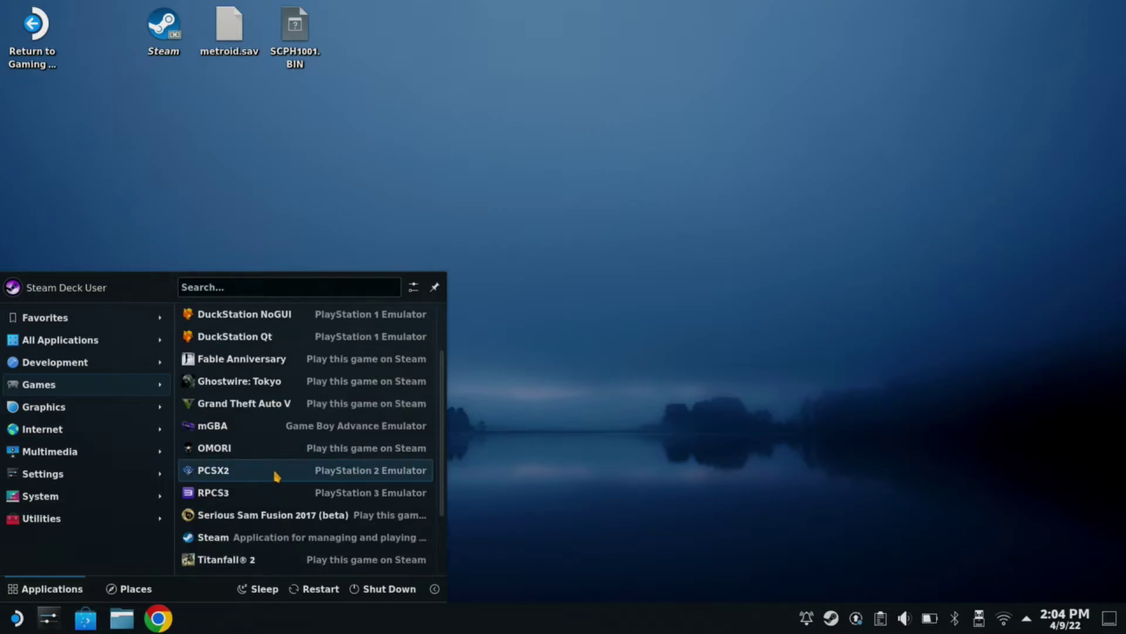
{"action": "left_click", "coordinate": [275, 473]}
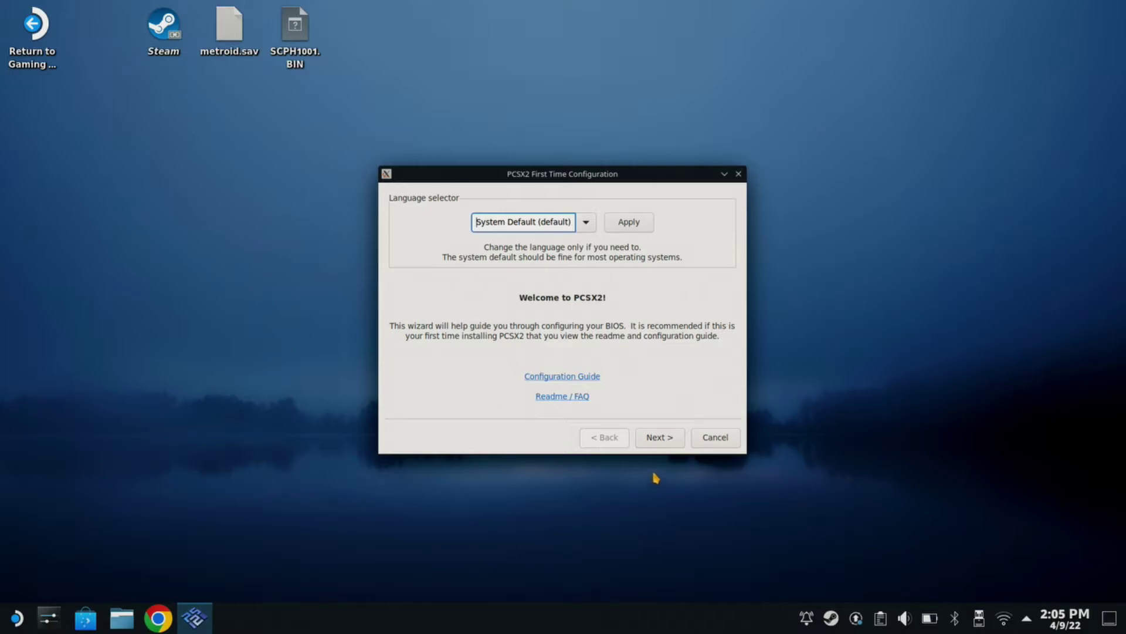
{"action": "left_click", "coordinate": [671, 446]}
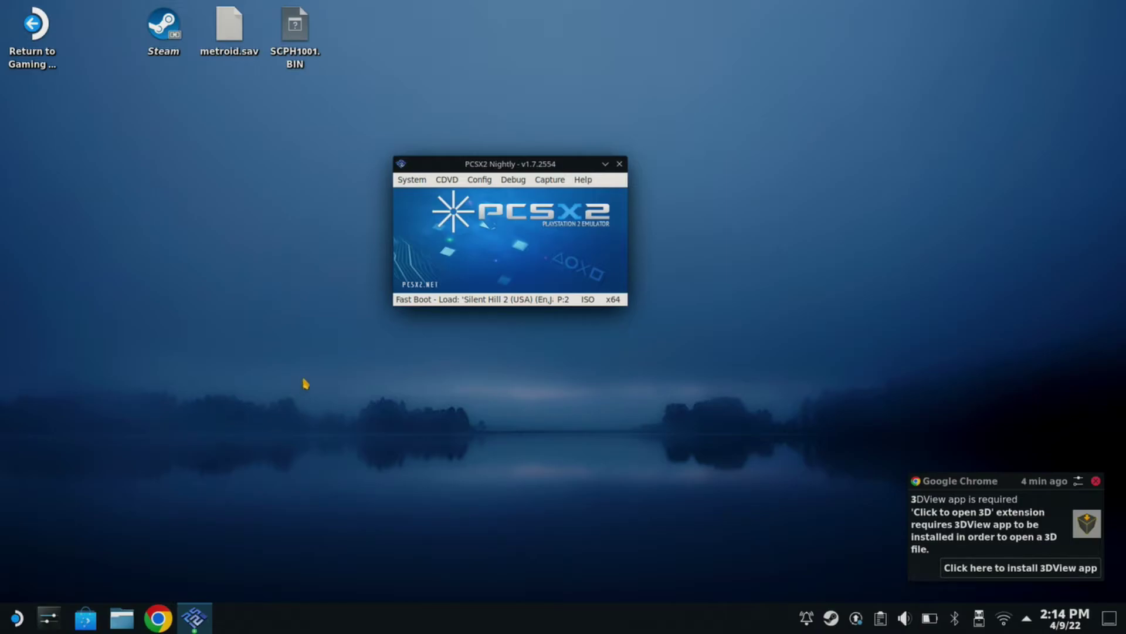
Step: Boot the loaded Silent Hill 2 ISO in PCSX2 and maximize the game window
{"action": "left_click", "coordinate": [412, 181]}
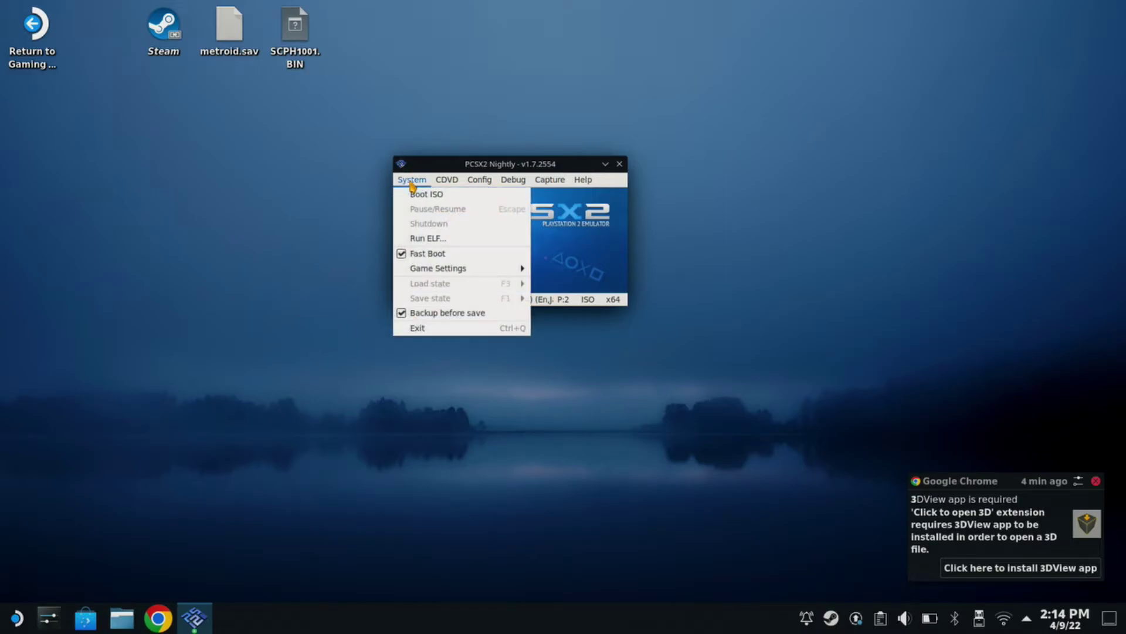
{"action": "left_click", "coordinate": [439, 198]}
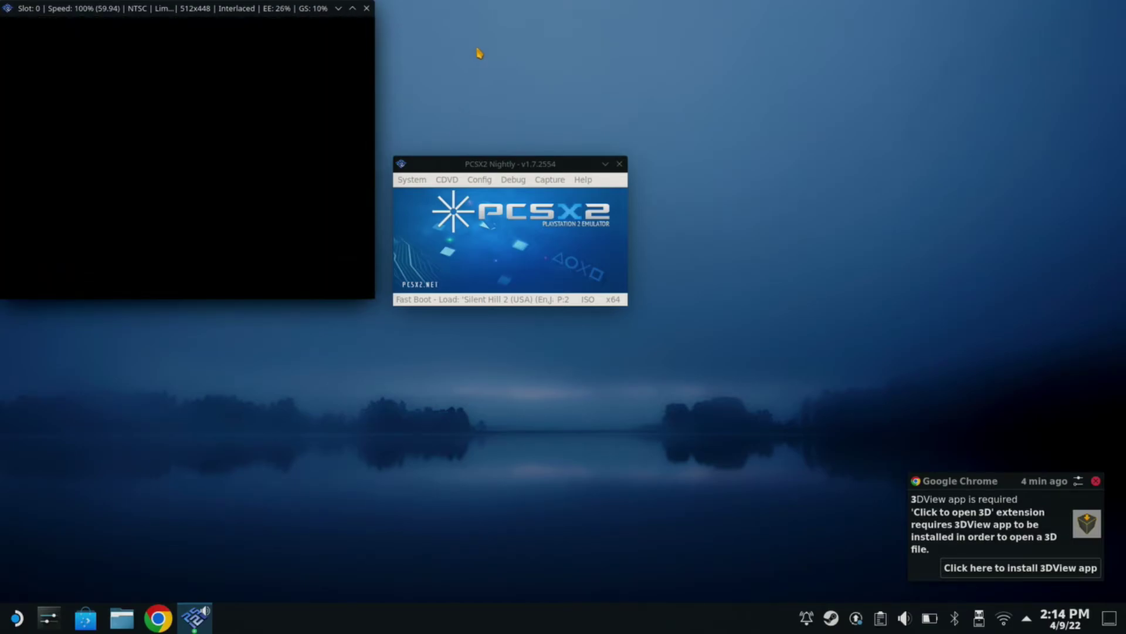
{"action": "left_click", "coordinate": [352, 9]}
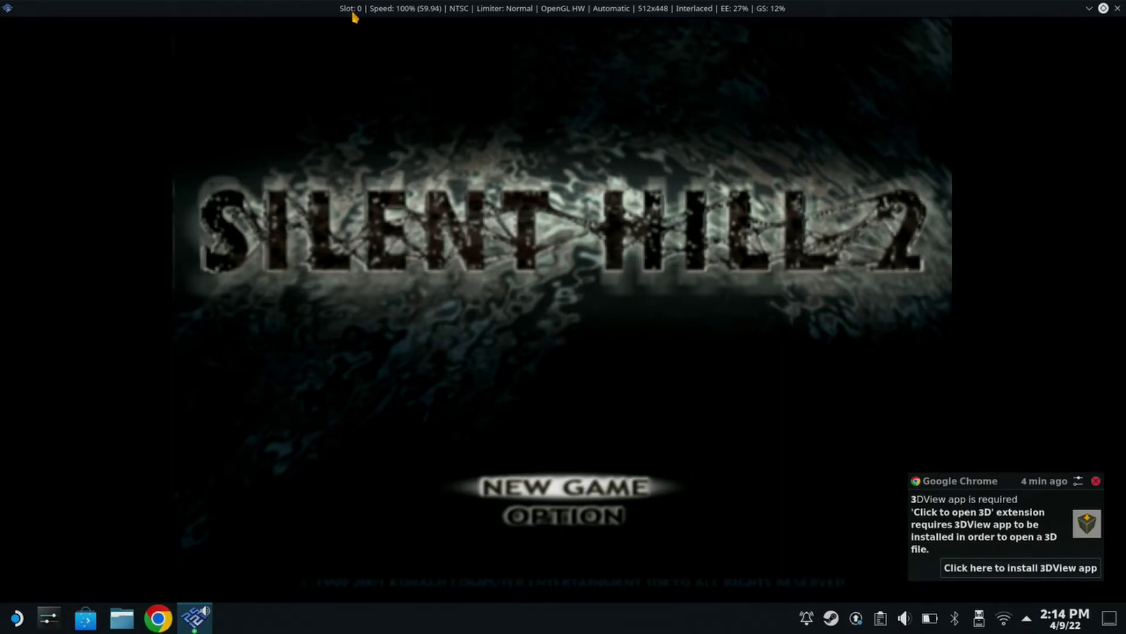
Step: Start a new Silent Hill 2 game with the sub scenario Born From a Wish at Normal action level
{"action": "key", "text": "Return"}
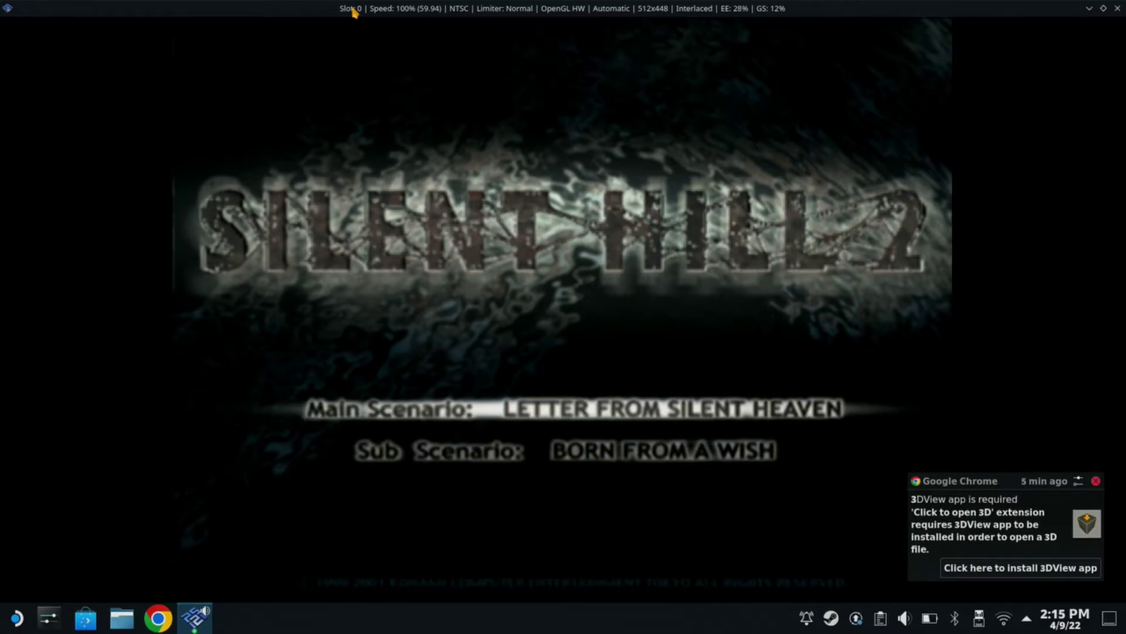
{"action": "key", "text": "Down"}
{"action": "key", "text": "Up"}
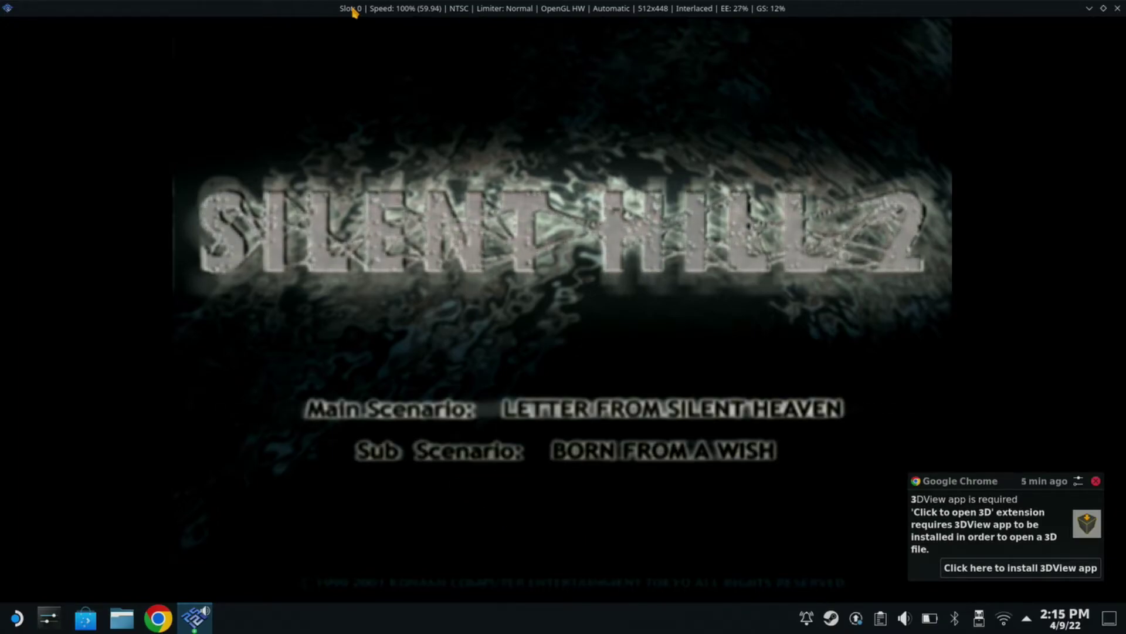
{"action": "key", "text": "Down"}
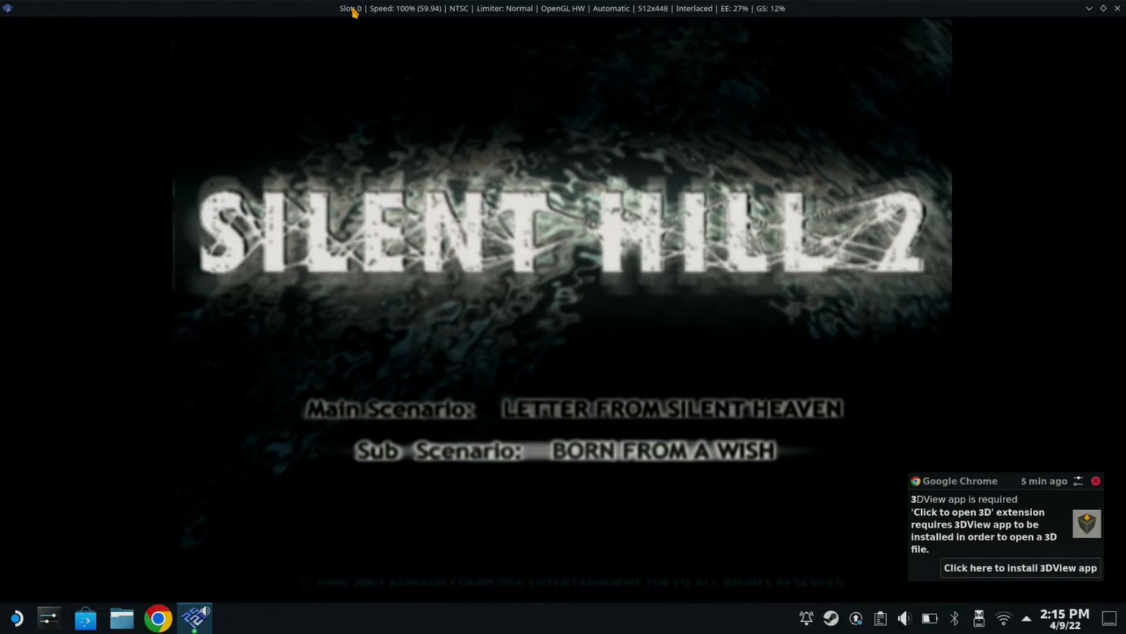
{"action": "key", "text": "Return"}
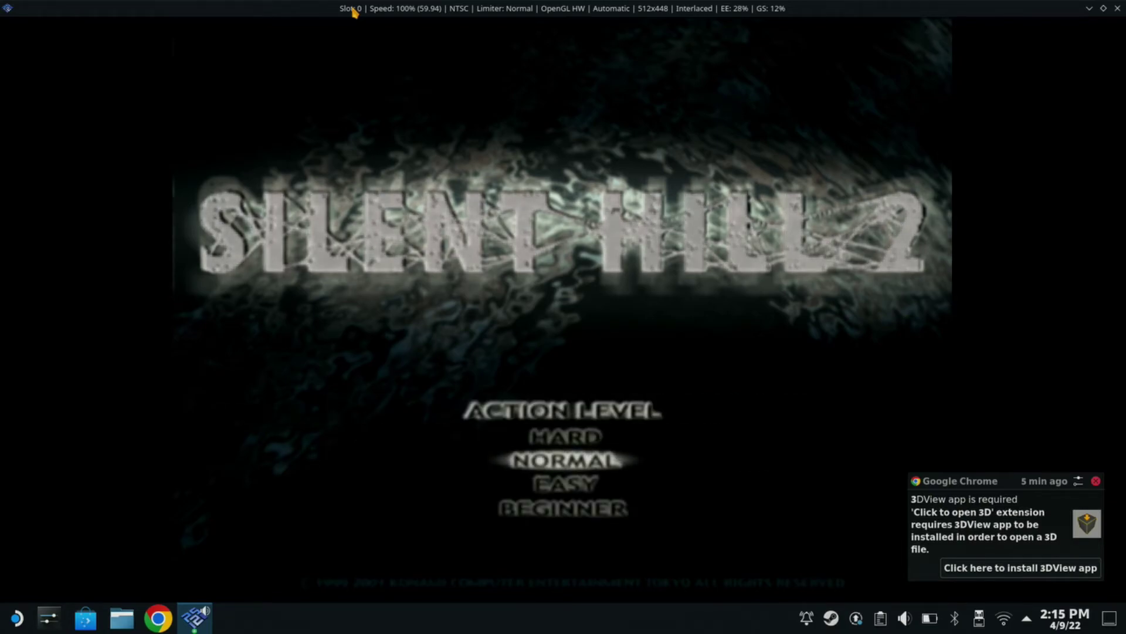
{"action": "key", "text": "Return"}
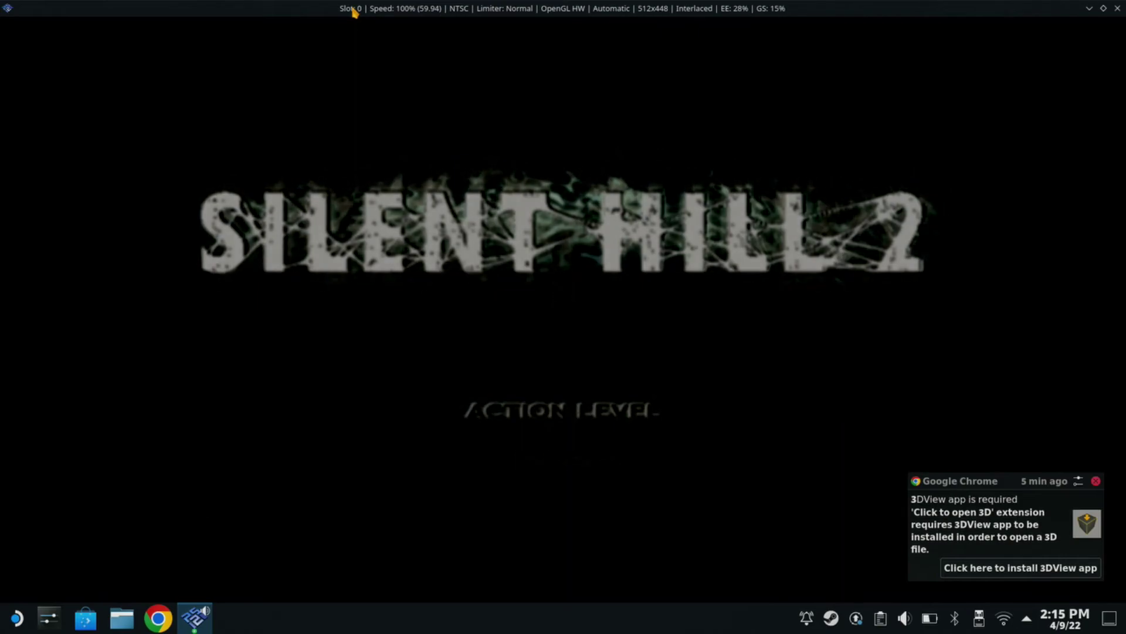